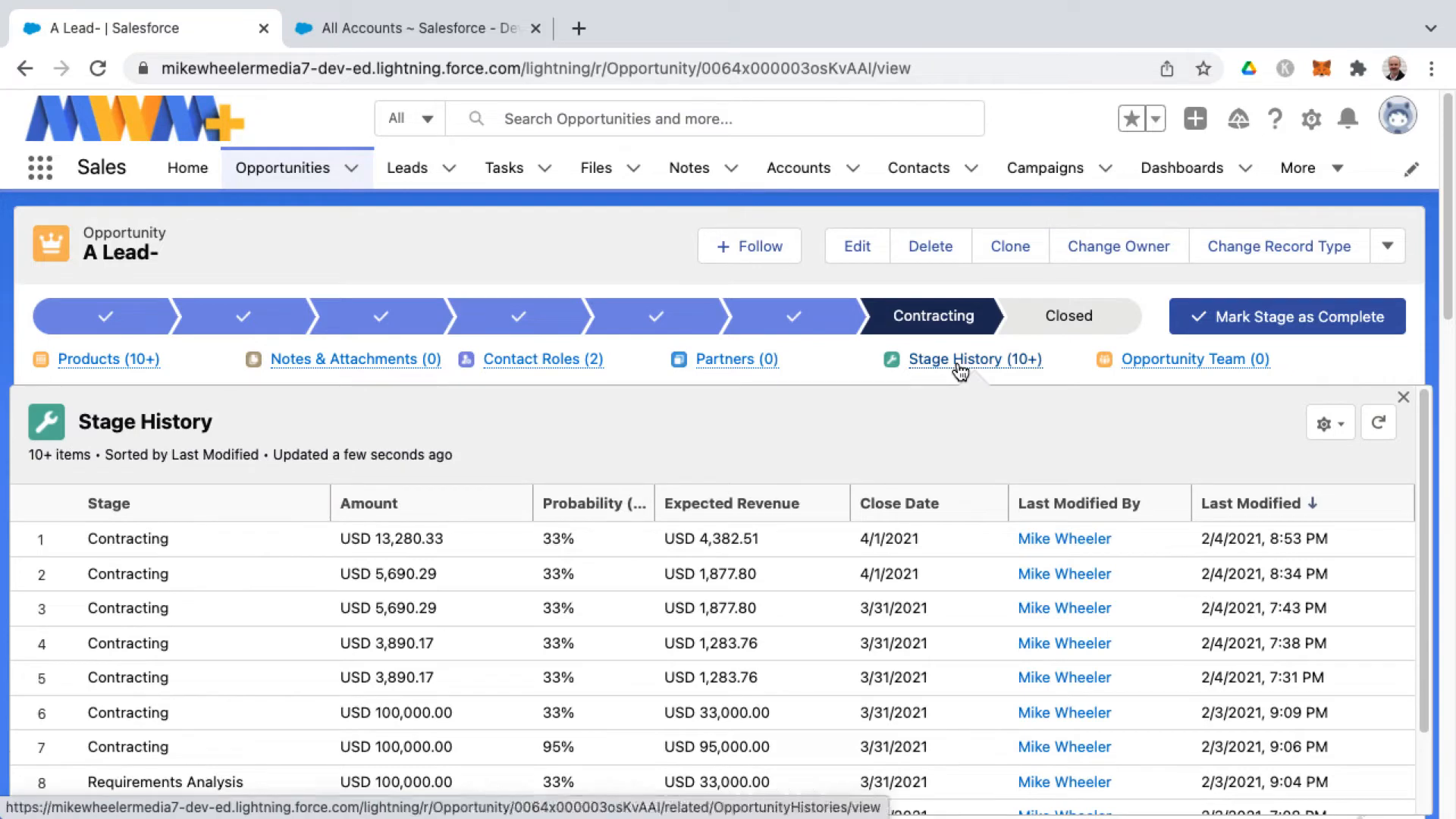
Step: View the A Lead- opportunity's full Stage History list with its 12 stage changes
click(959, 361)
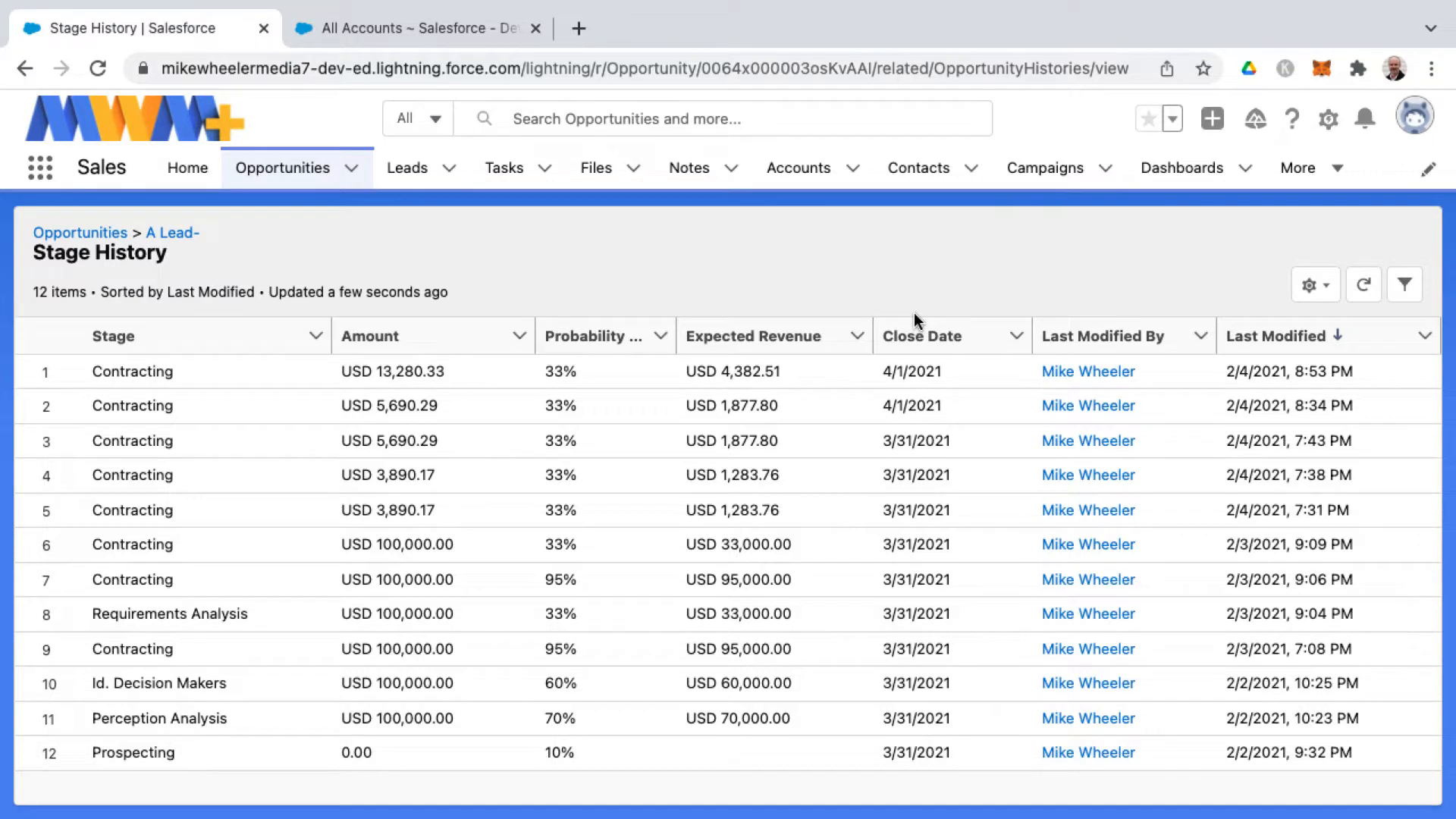
Step: Create a new report from Reports, choosing the Opportunity History report type
click(1305, 167)
click(1274, 219)
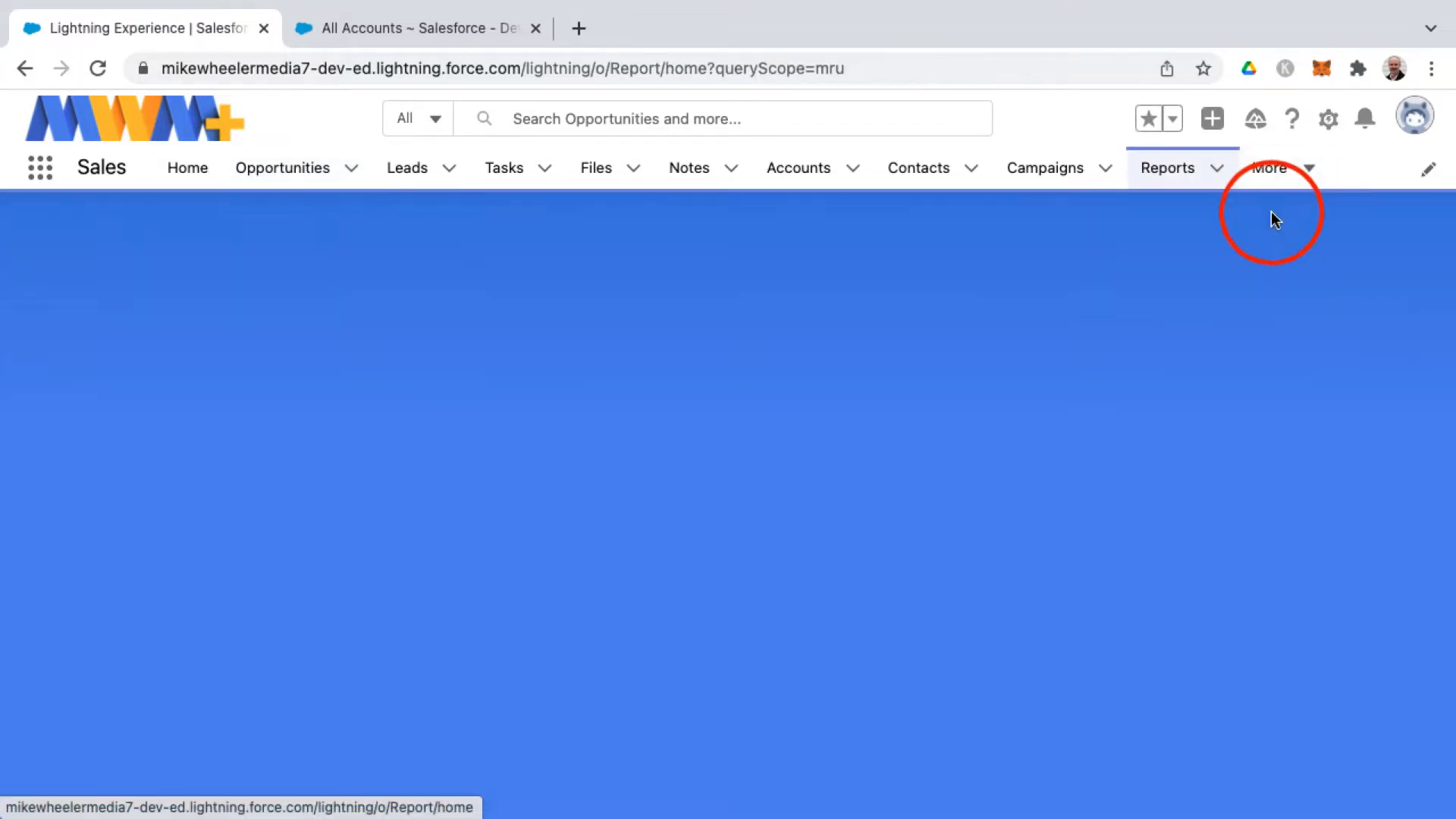
click(936, 252)
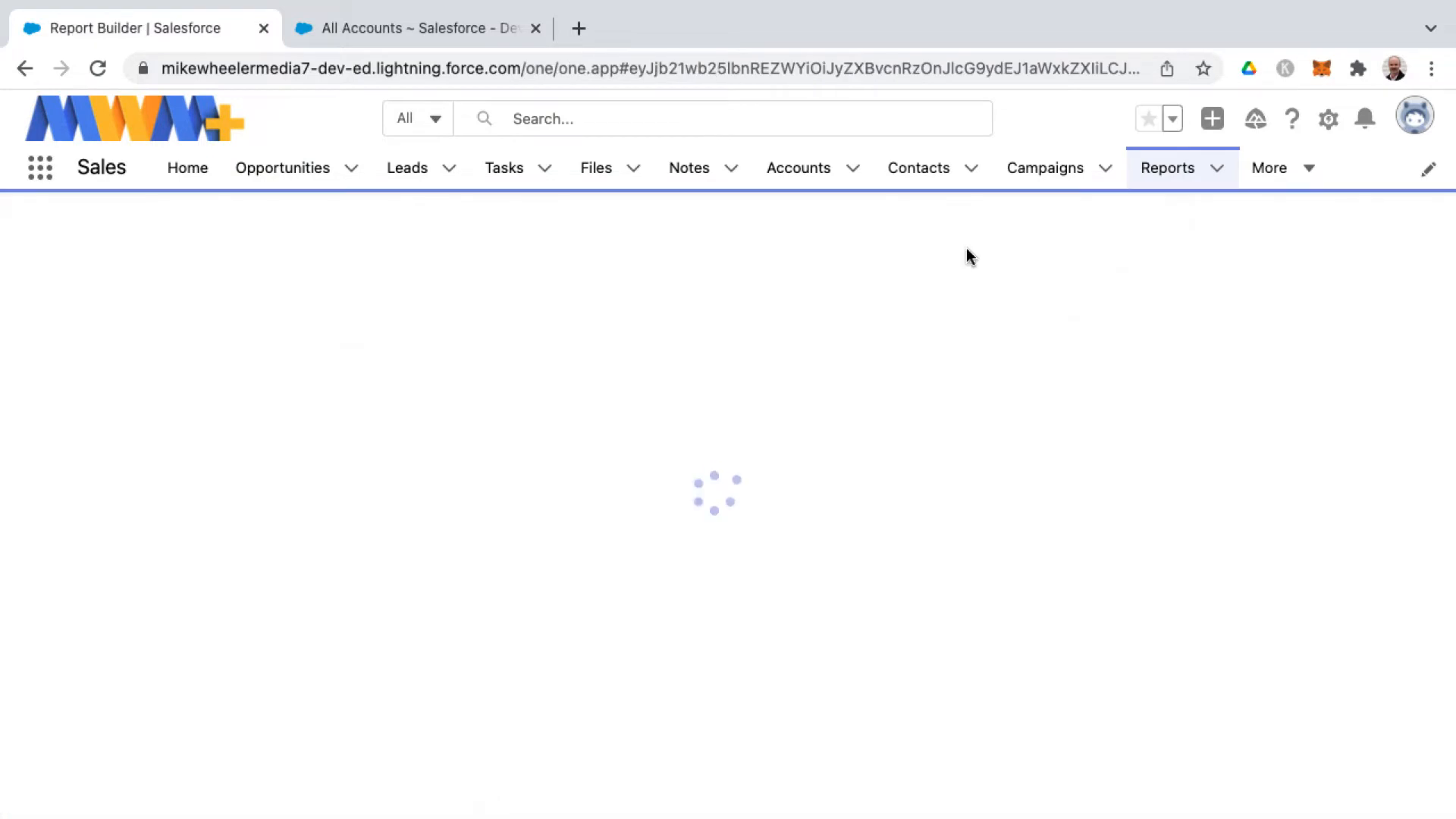
text(histor)
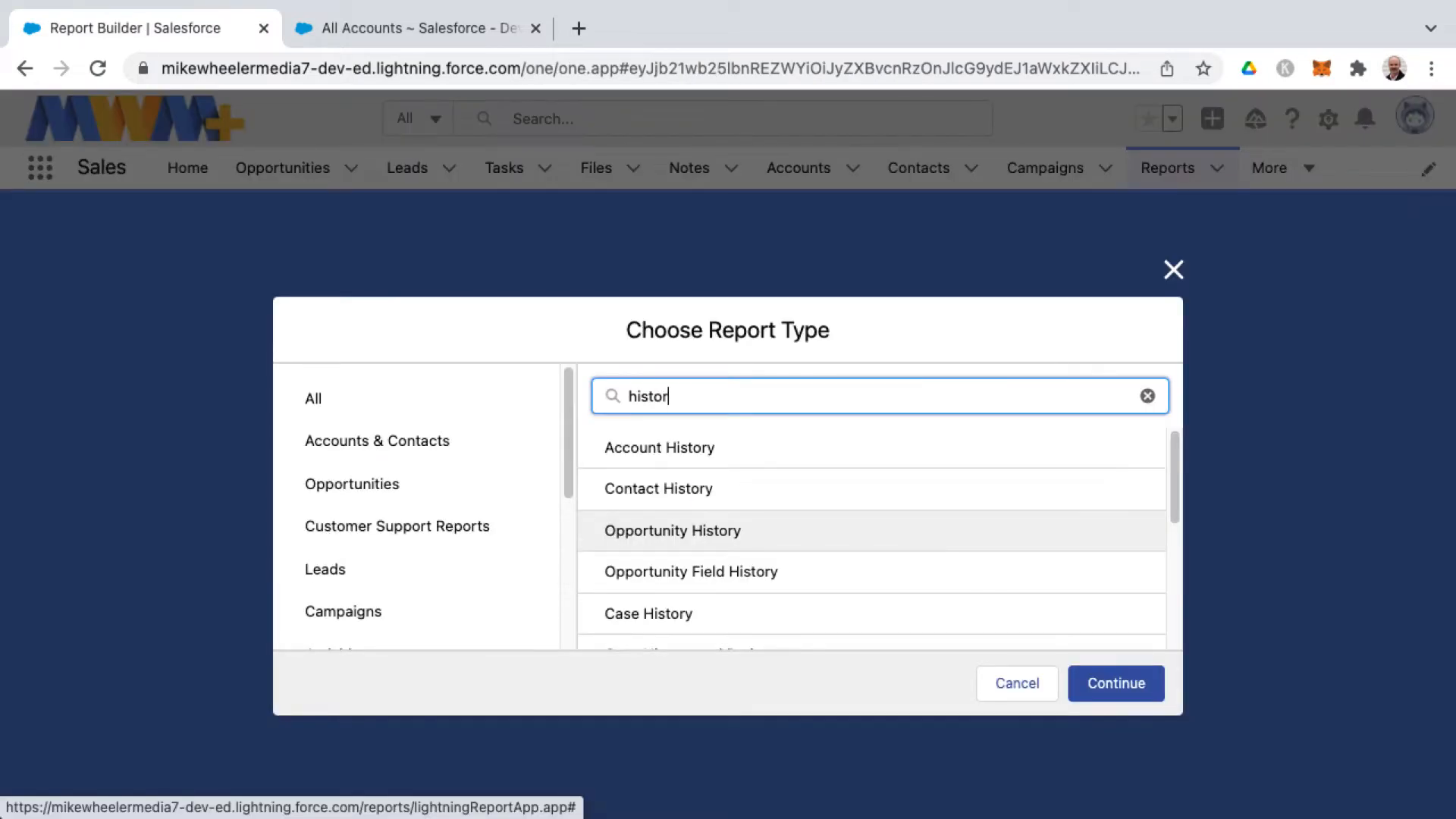
text(y)
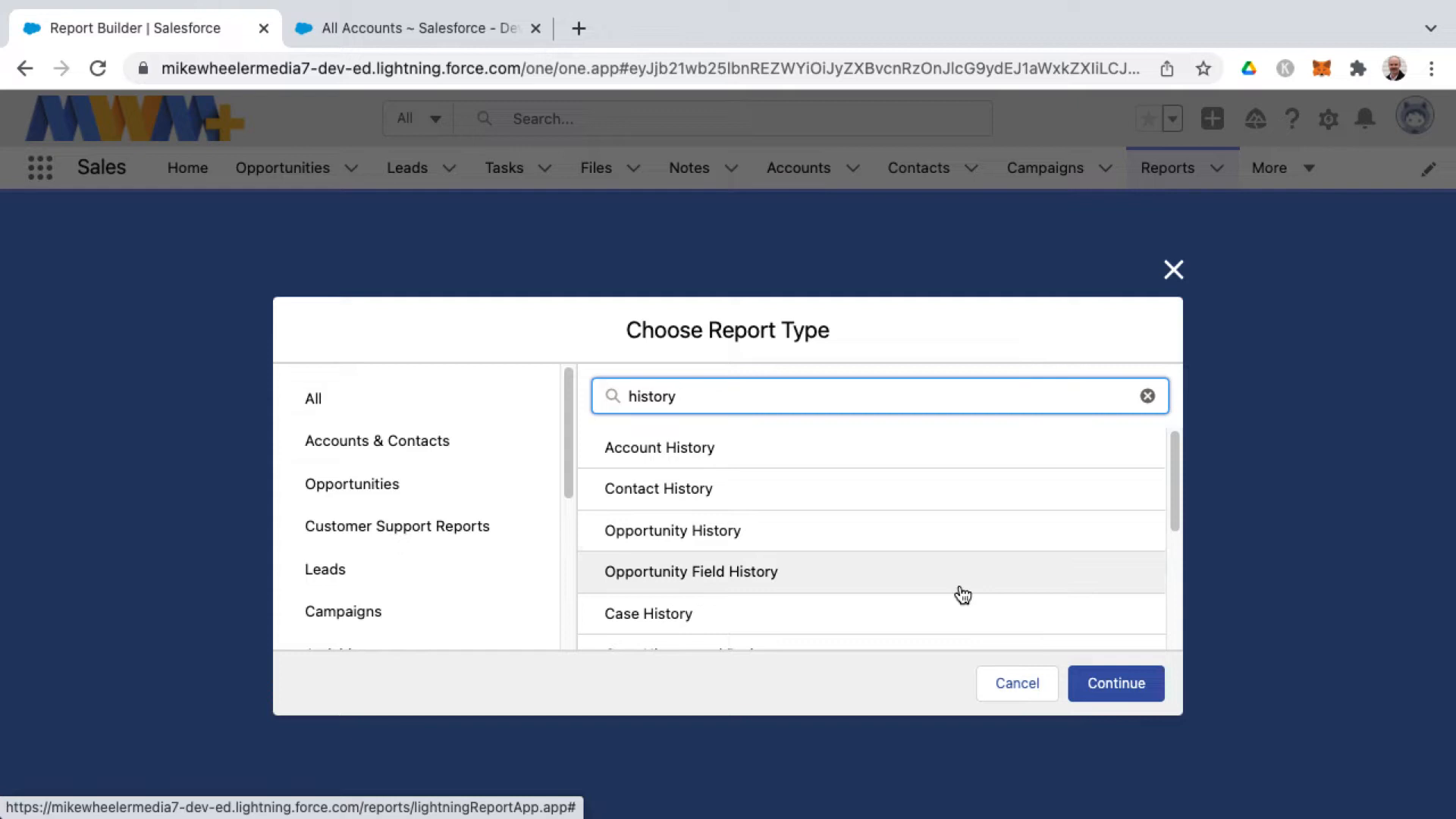
scroll(869, 486, down, 2)
scroll(870, 486, down, 5)
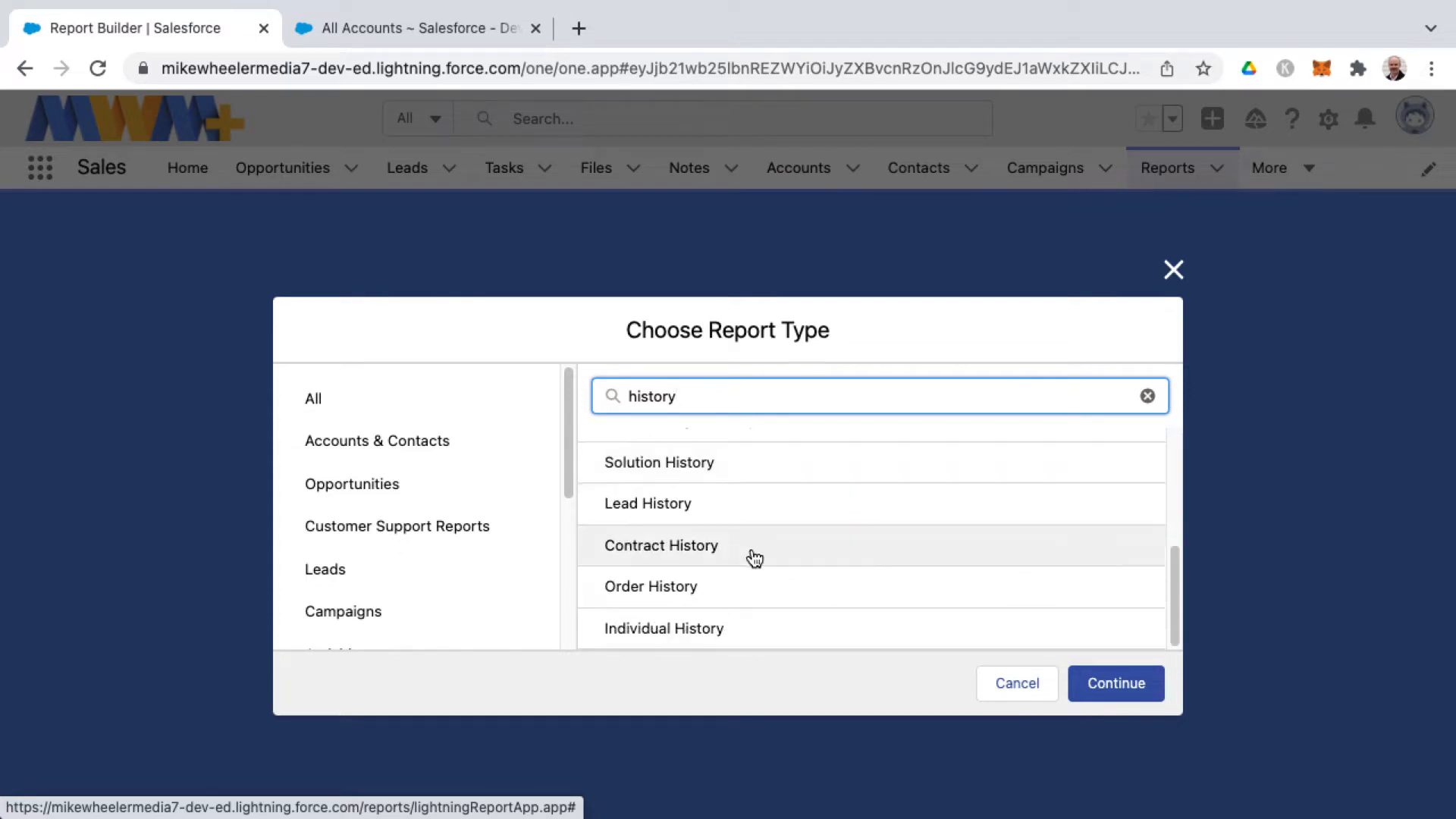
scroll(745, 547, up, 5)
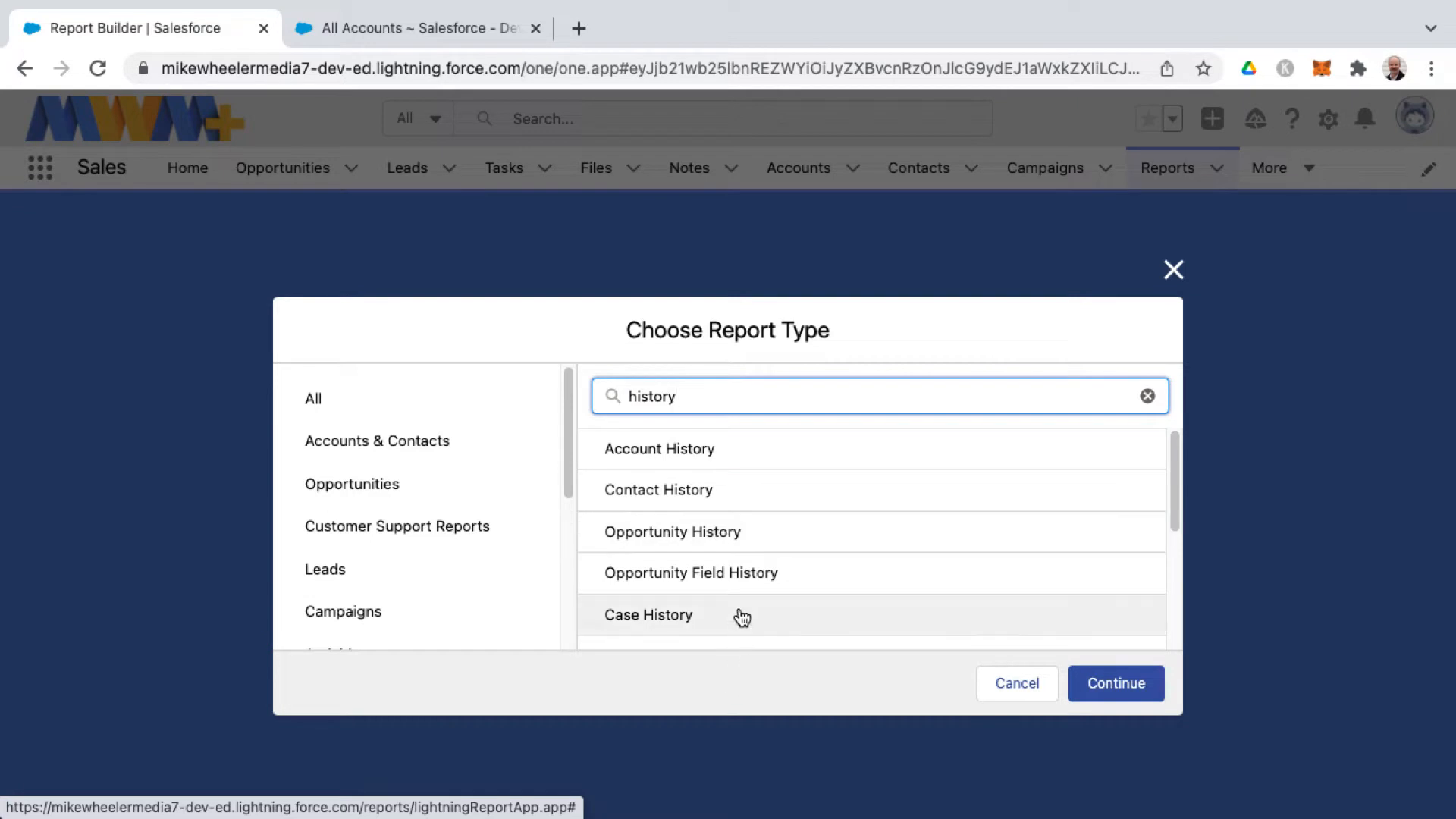
click(717, 531)
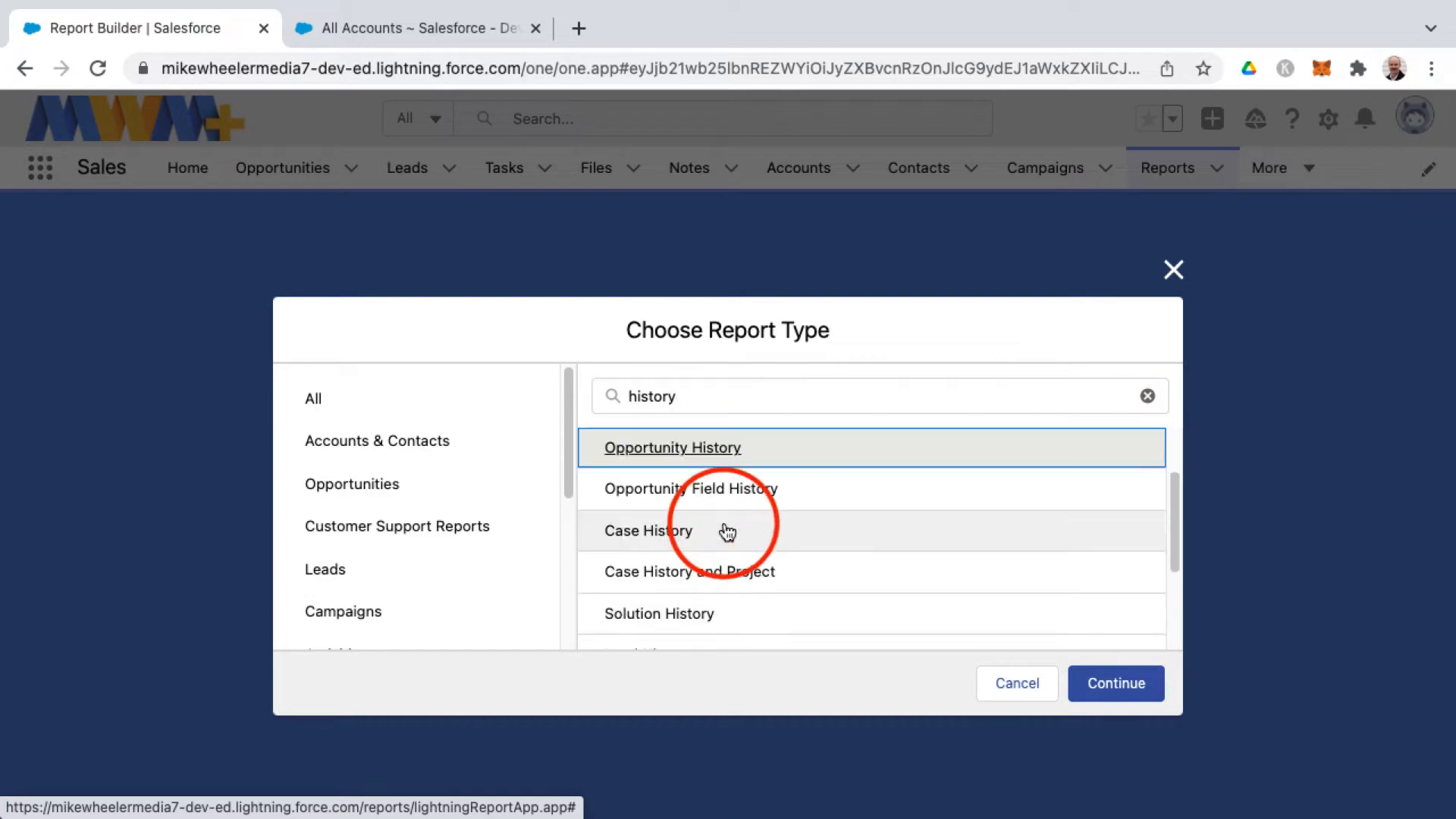
Step: Confirm the report type and set the Show Me filter to All opportunities
click(1115, 682)
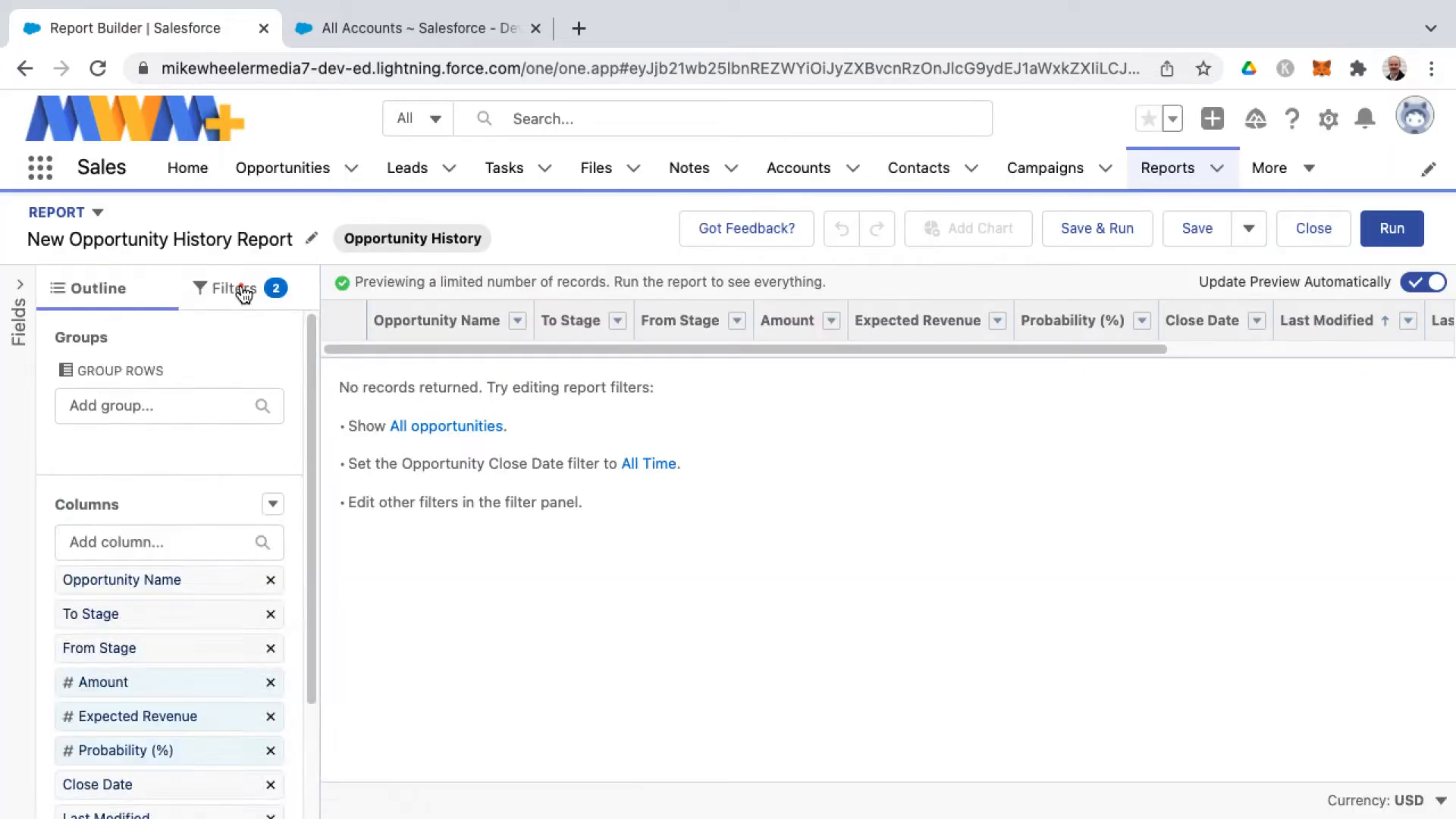
click(237, 288)
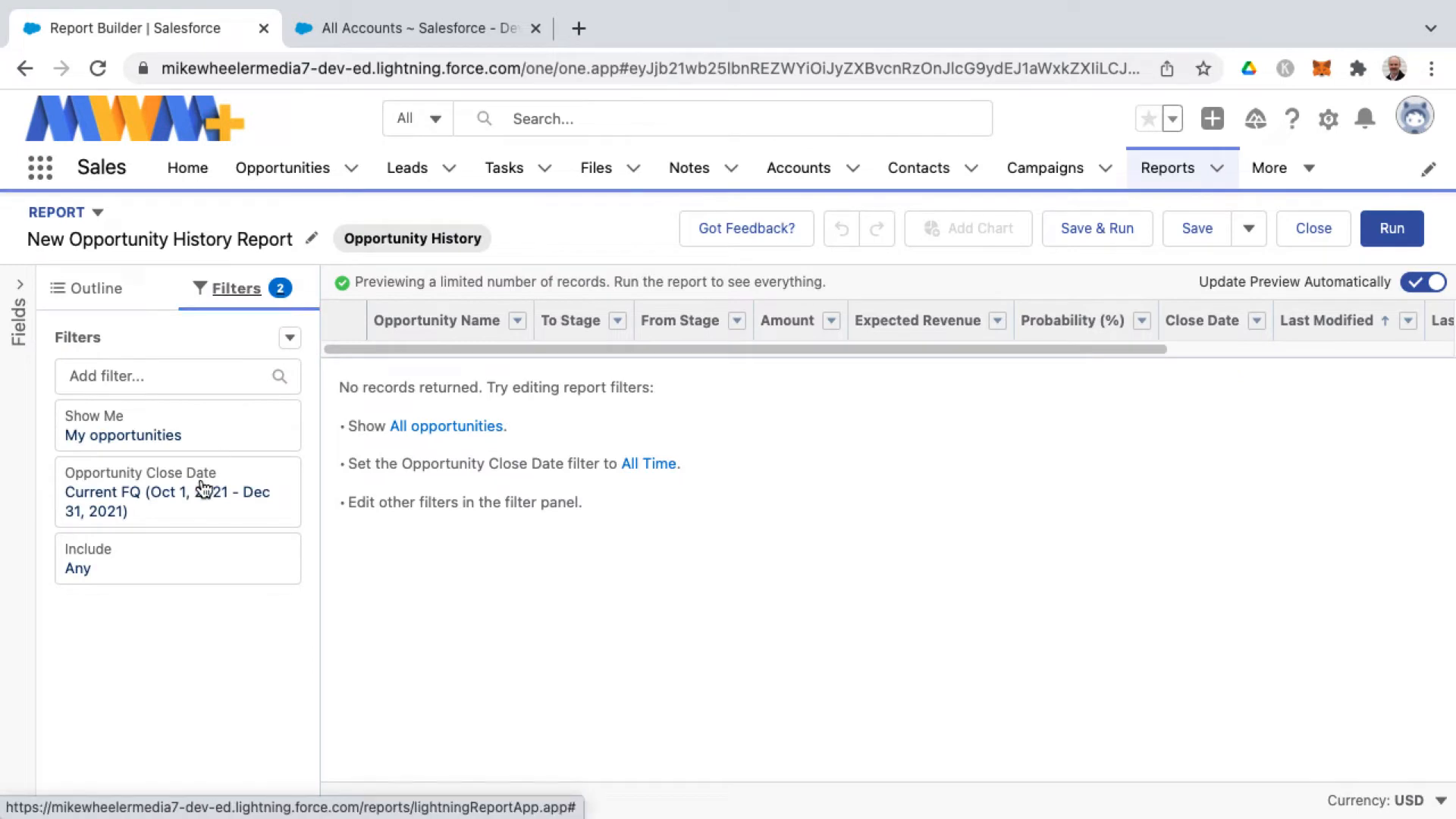
click(216, 424)
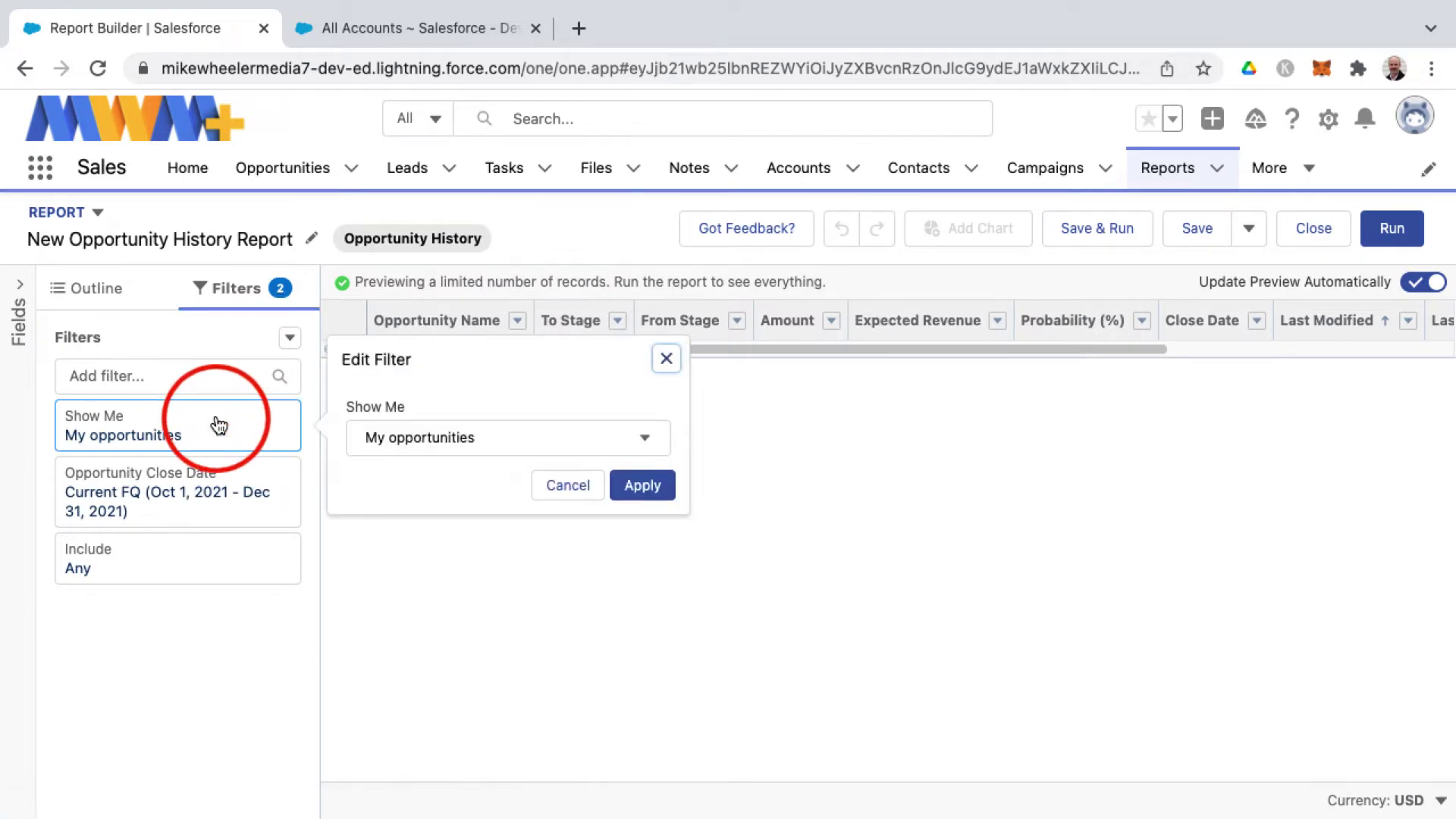
click(383, 437)
click(440, 676)
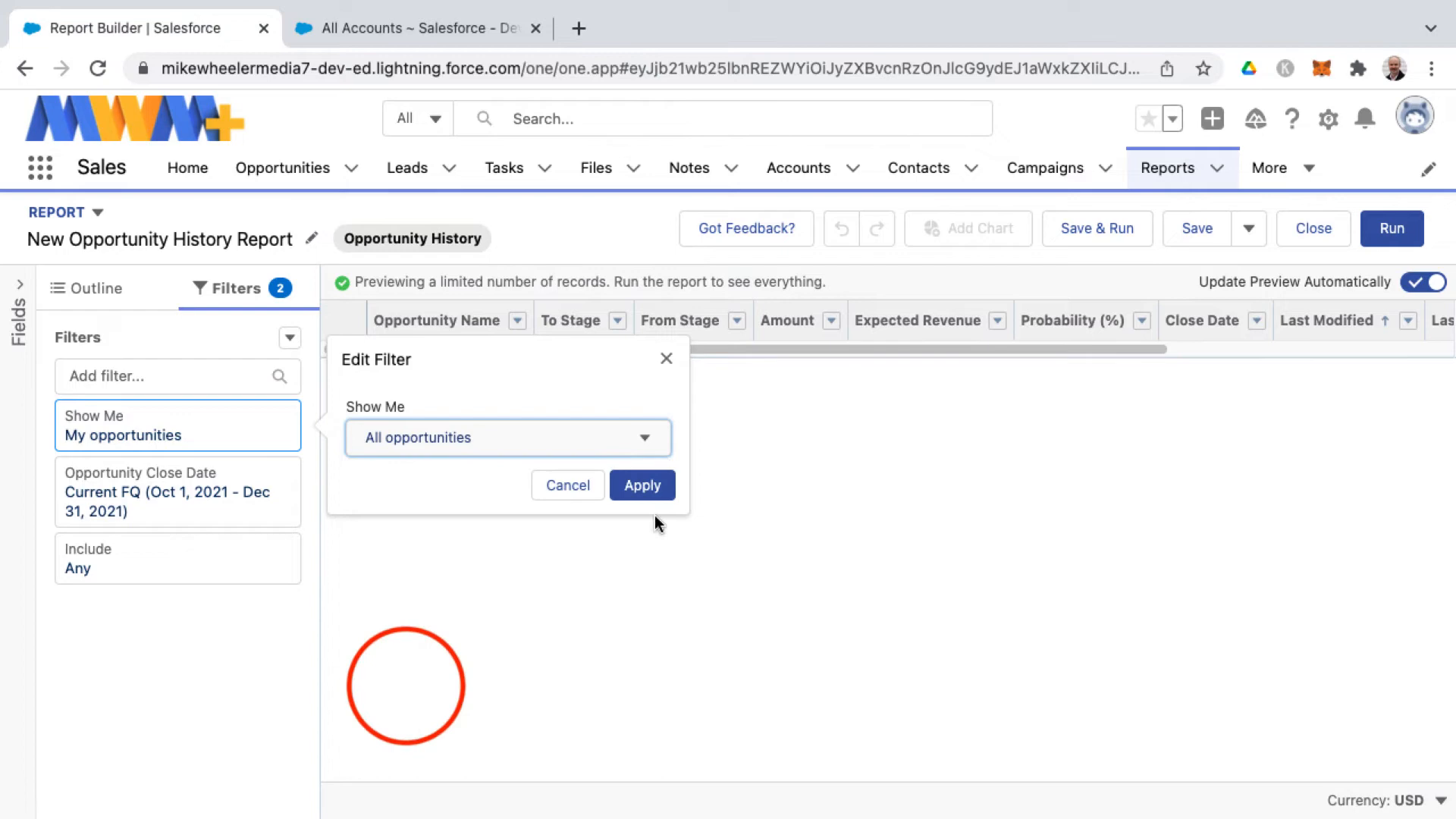
click(645, 486)
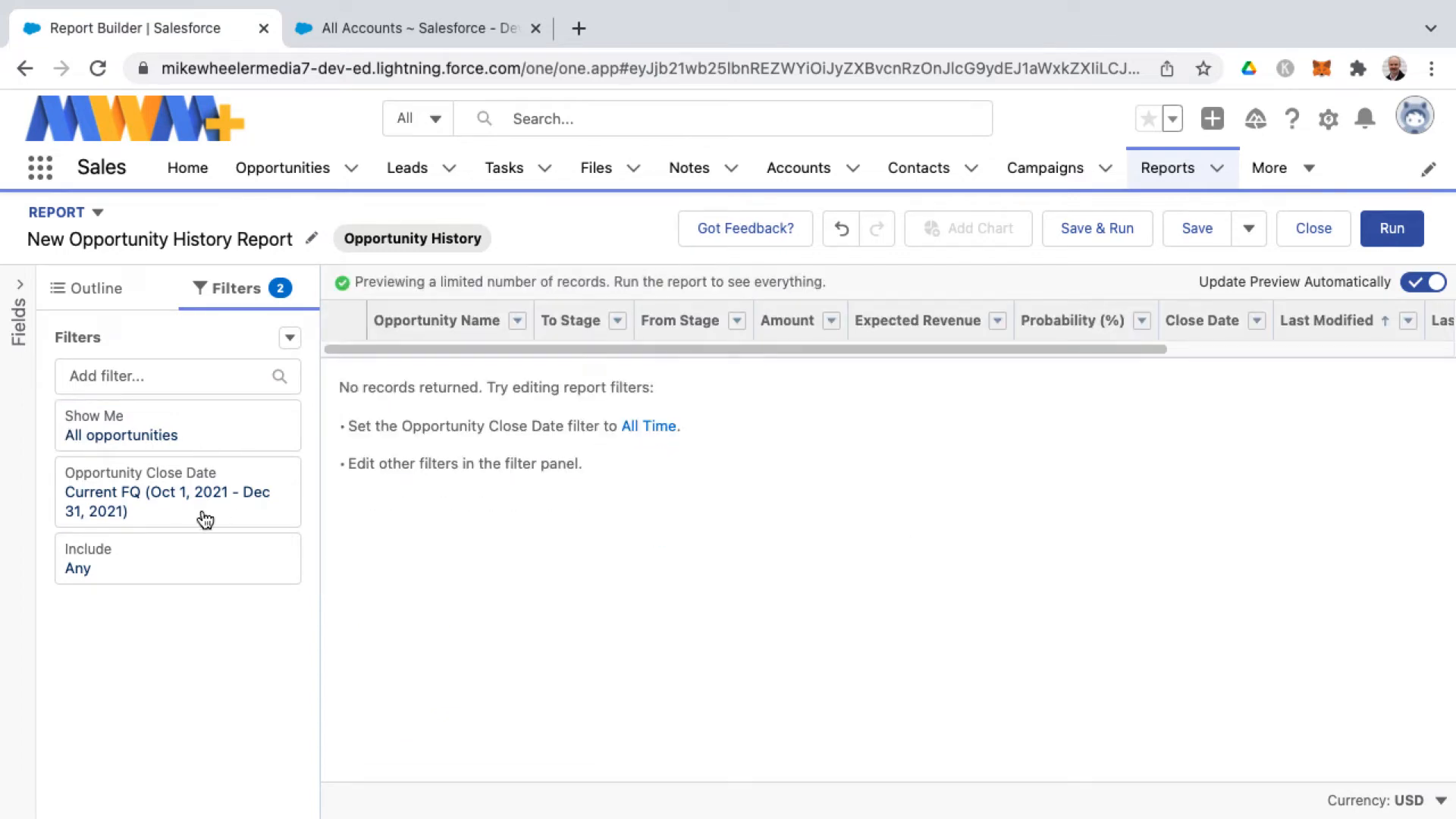
Step: Set the Opportunity Close Date filter range to All Time
click(206, 519)
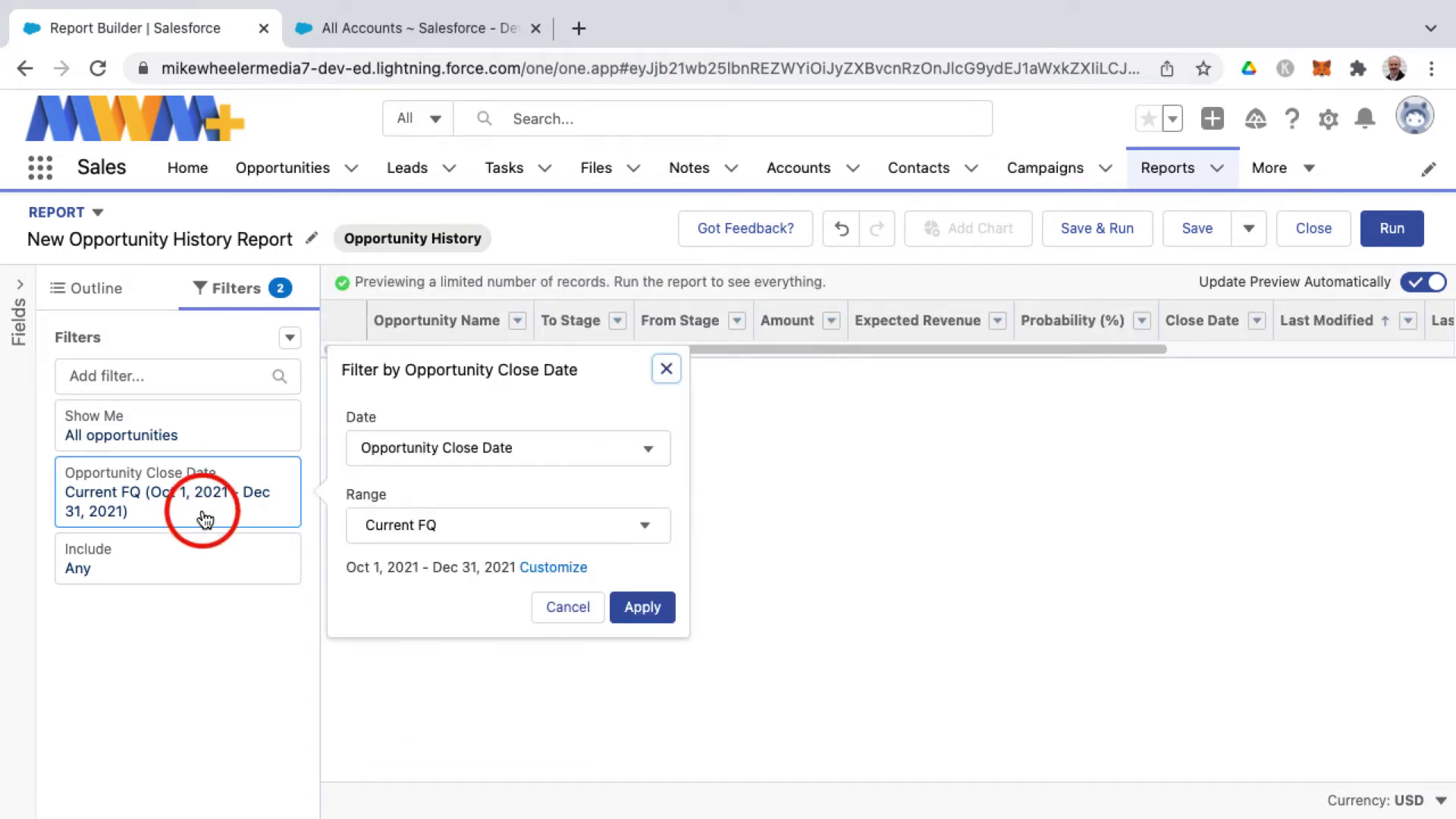
click(407, 526)
click(413, 570)
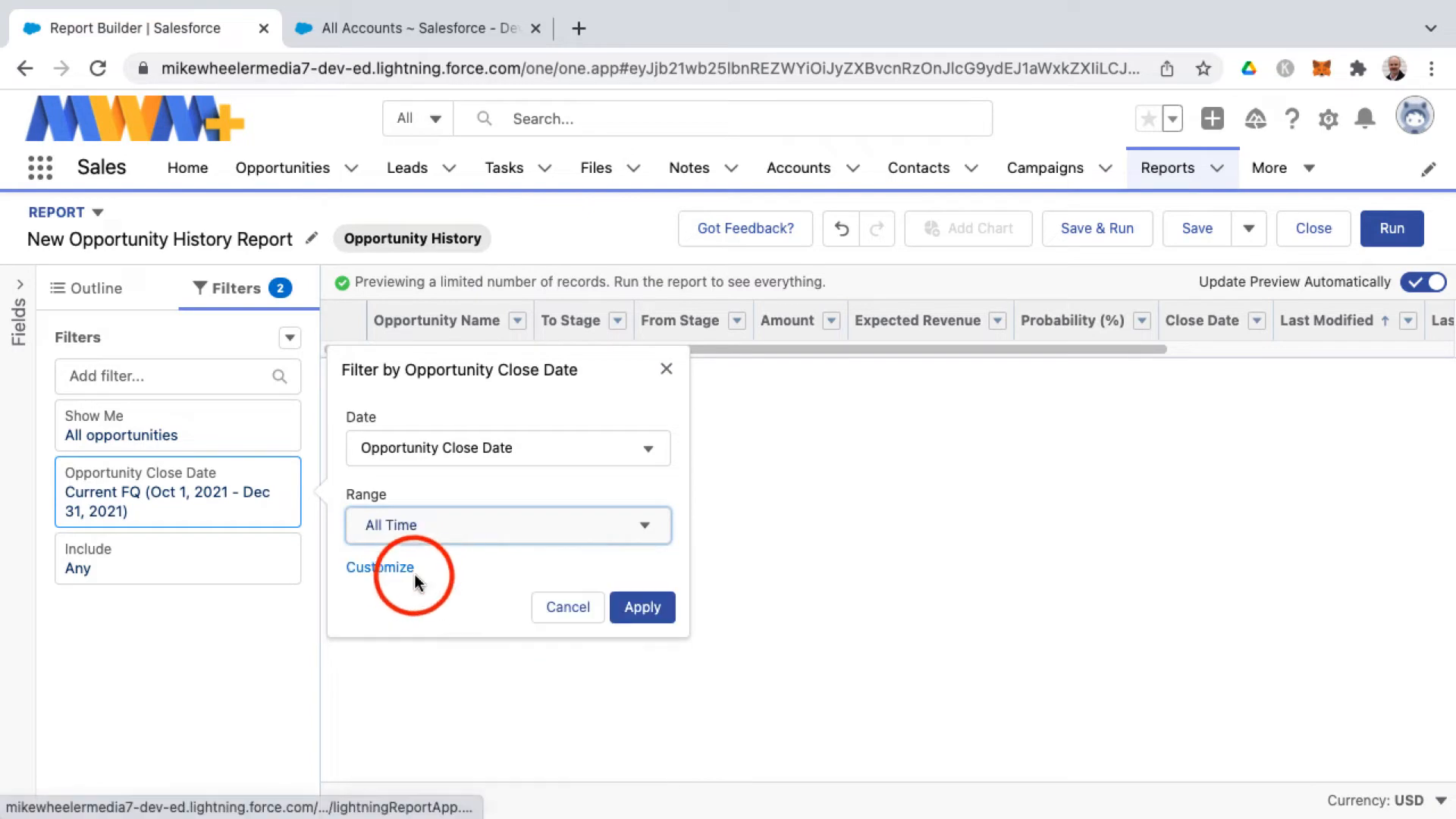
click(642, 608)
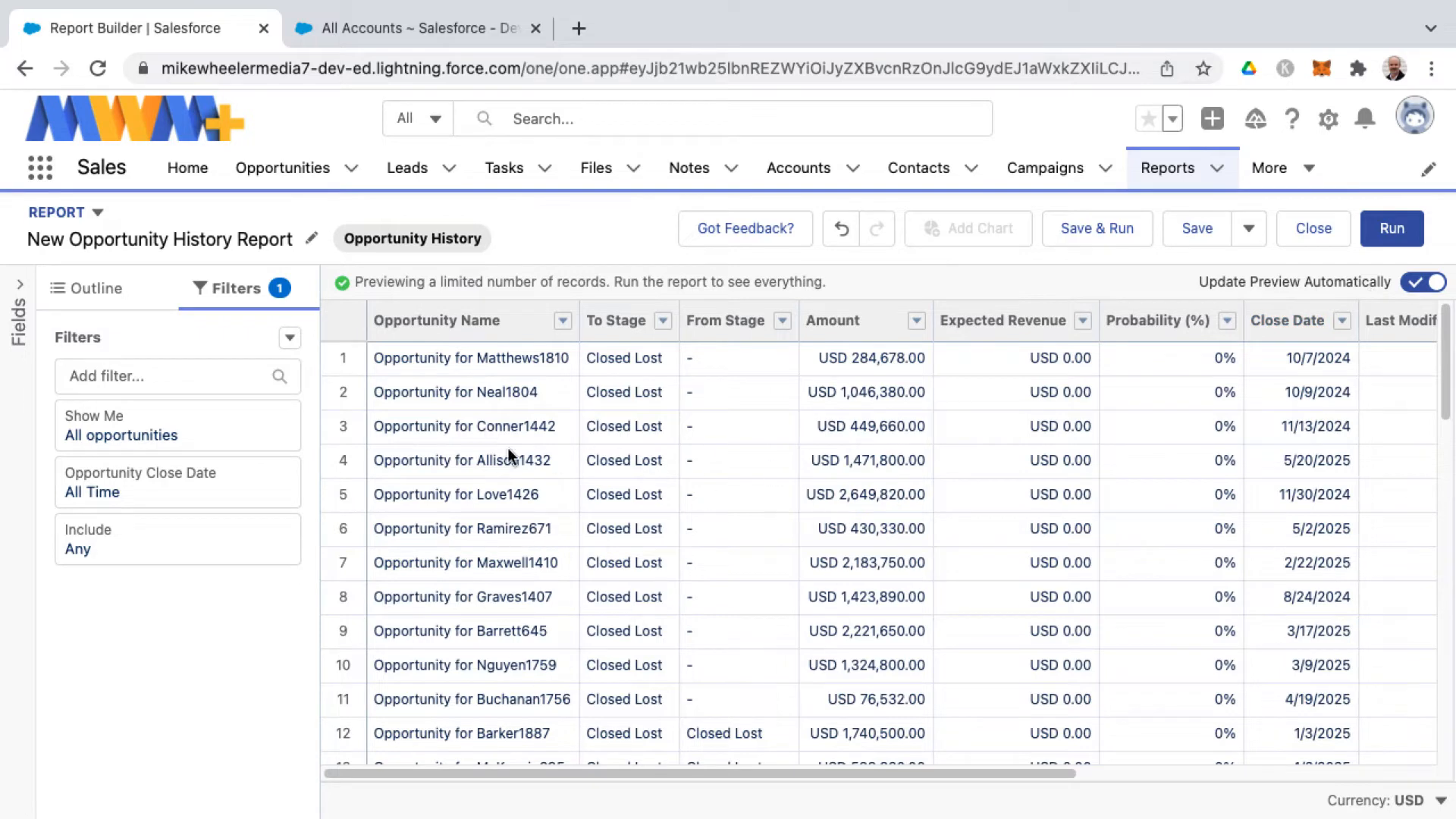
Step: Save the report as 'Opportunity History Report' in the Public Reports folder
click(1200, 230)
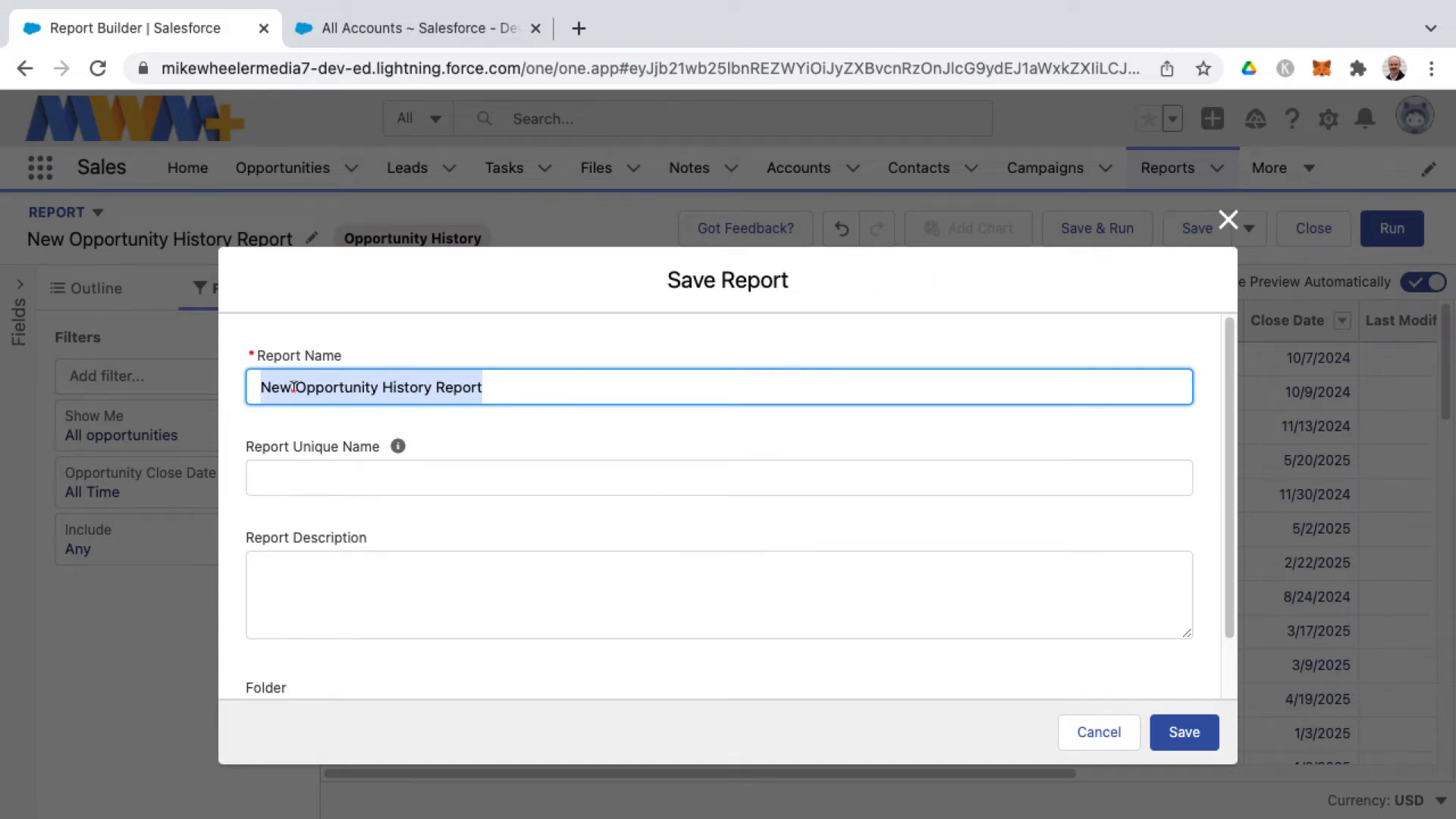
scroll(716, 512, down, 3)
click(1116, 661)
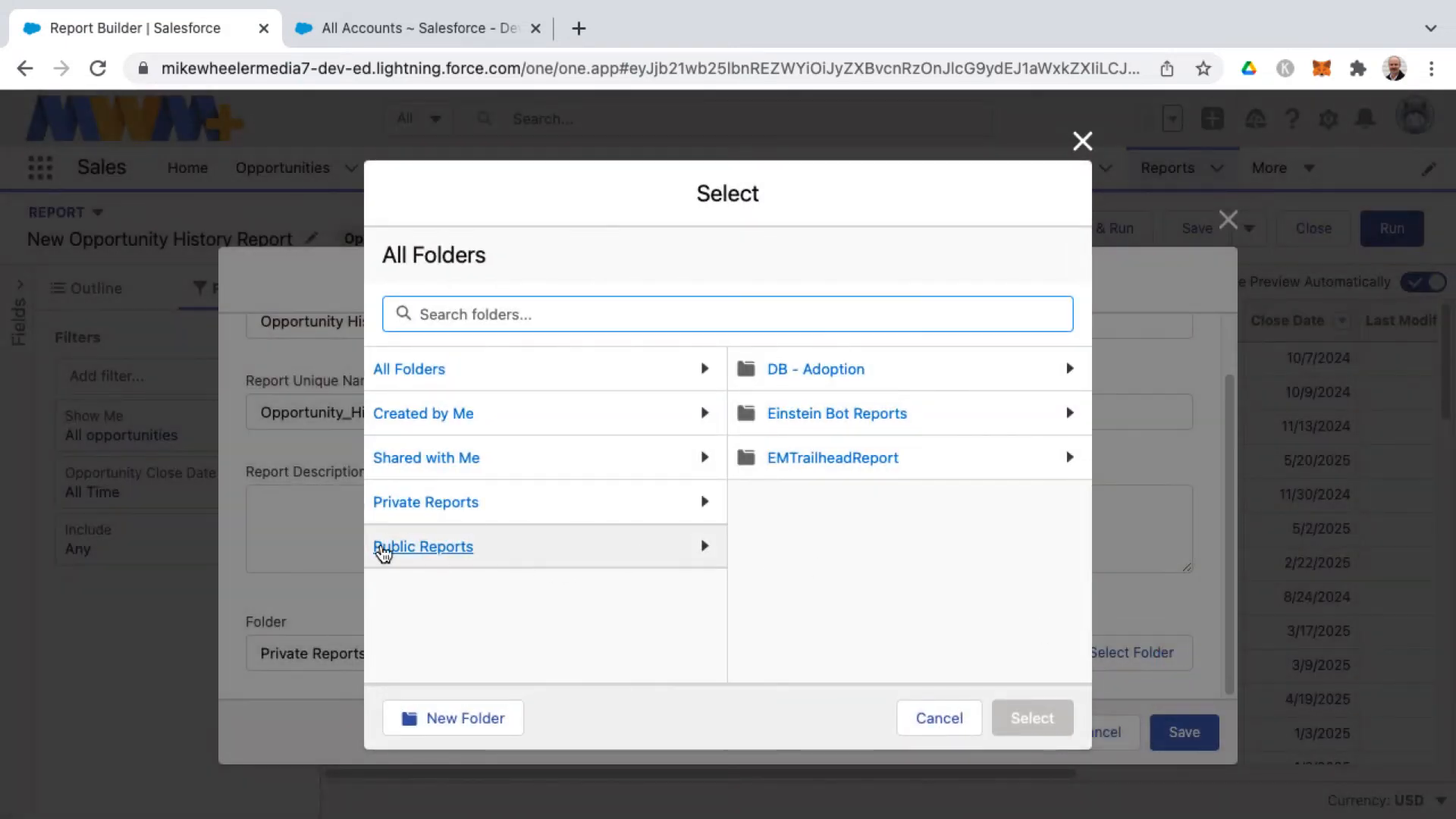
click(384, 551)
click(1032, 718)
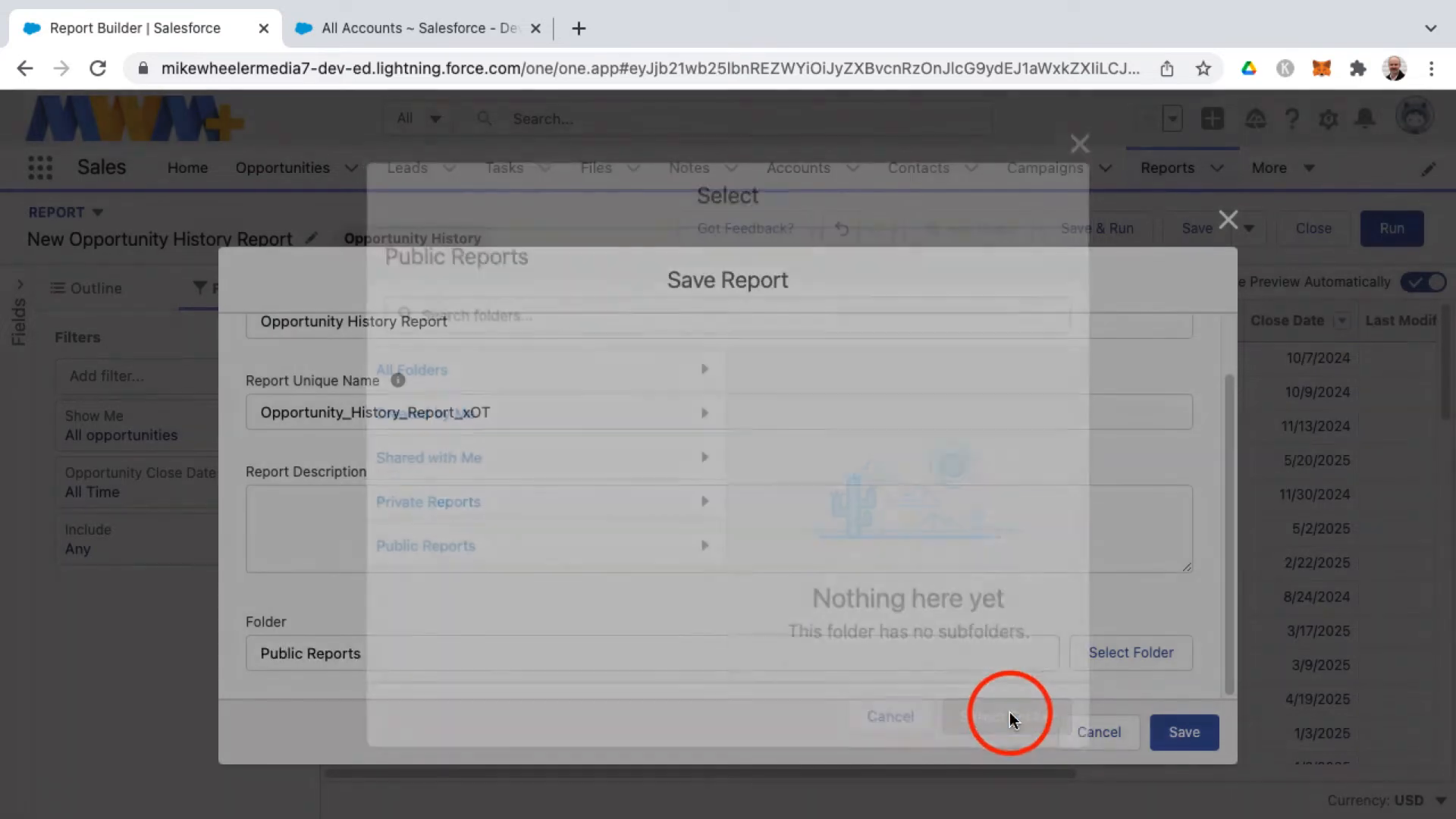
click(1184, 731)
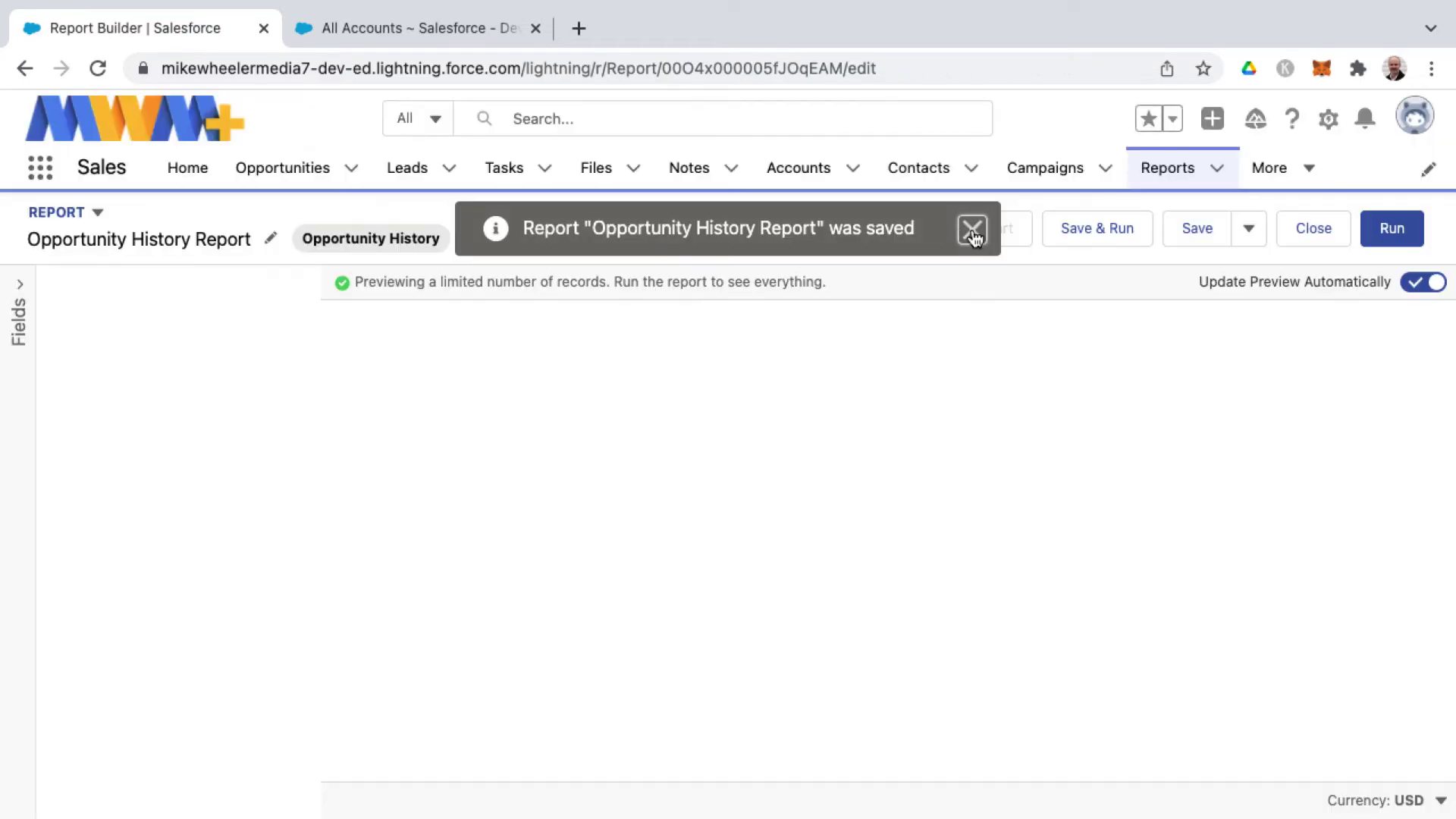
Step: Dismiss the saved confirmation and run the report to list all 1,144 records
click(971, 228)
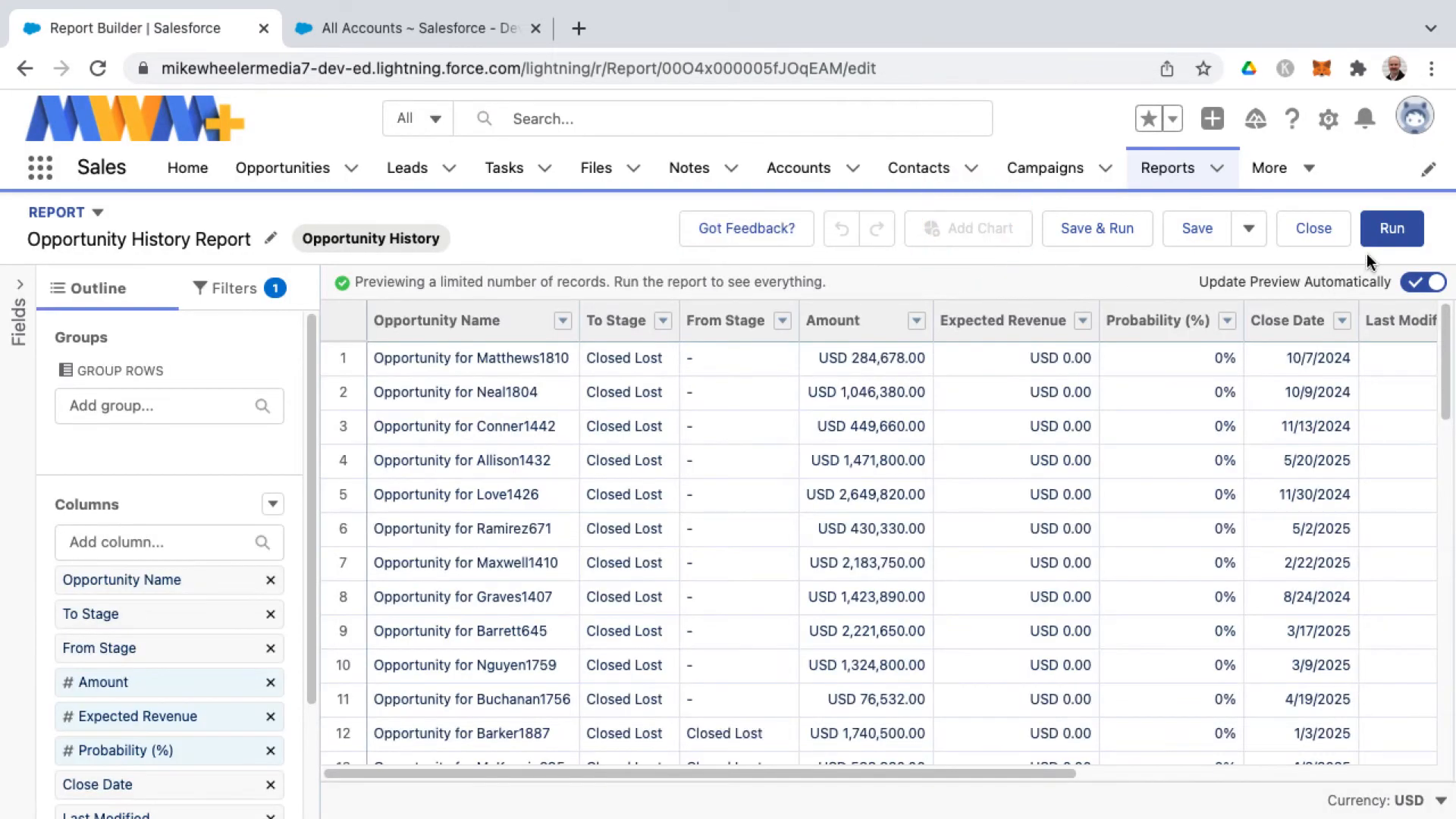
click(1391, 229)
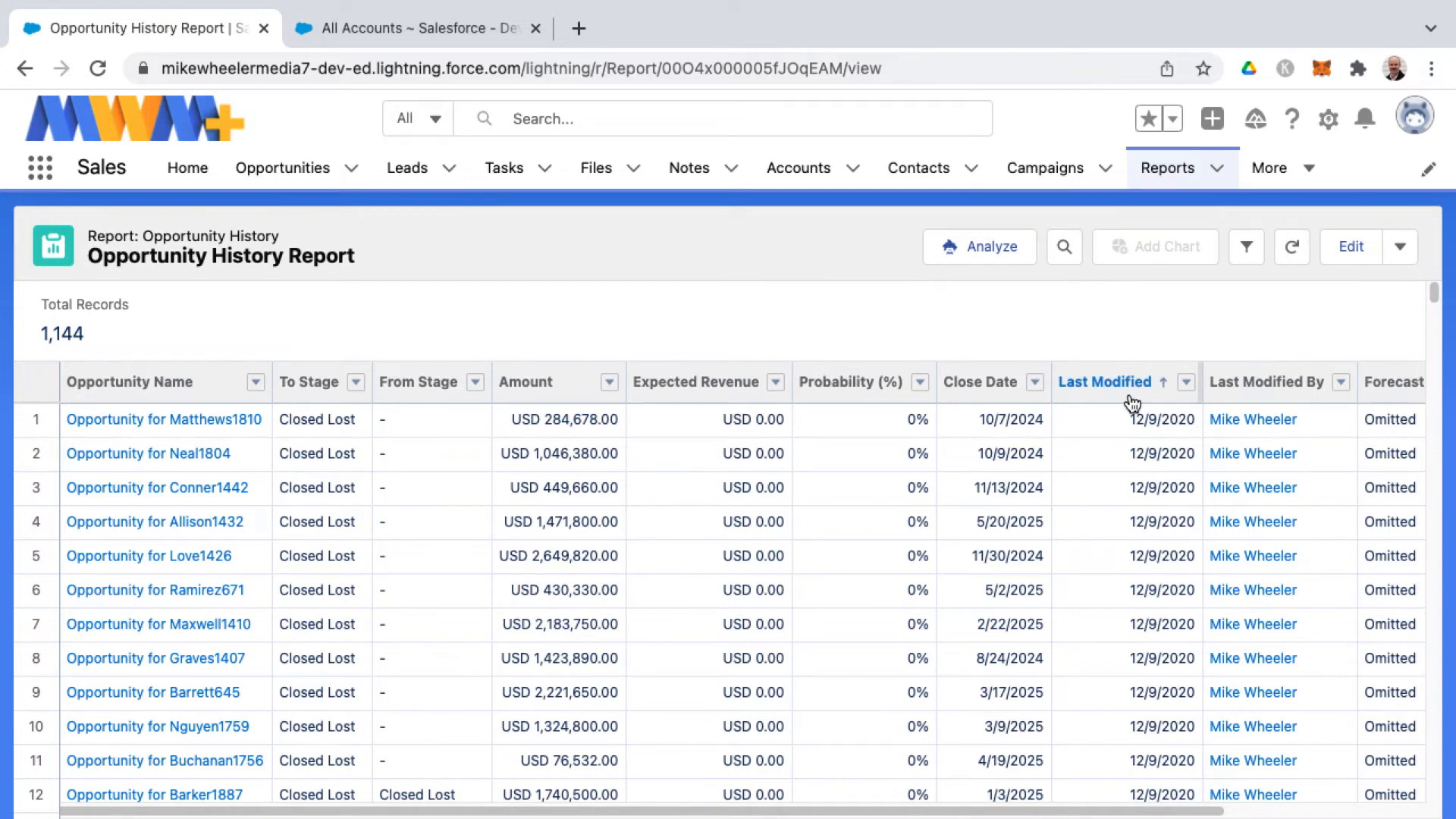
Step: Sort the report rows by Last Modified descending so the newest stage changes lead
click(1109, 383)
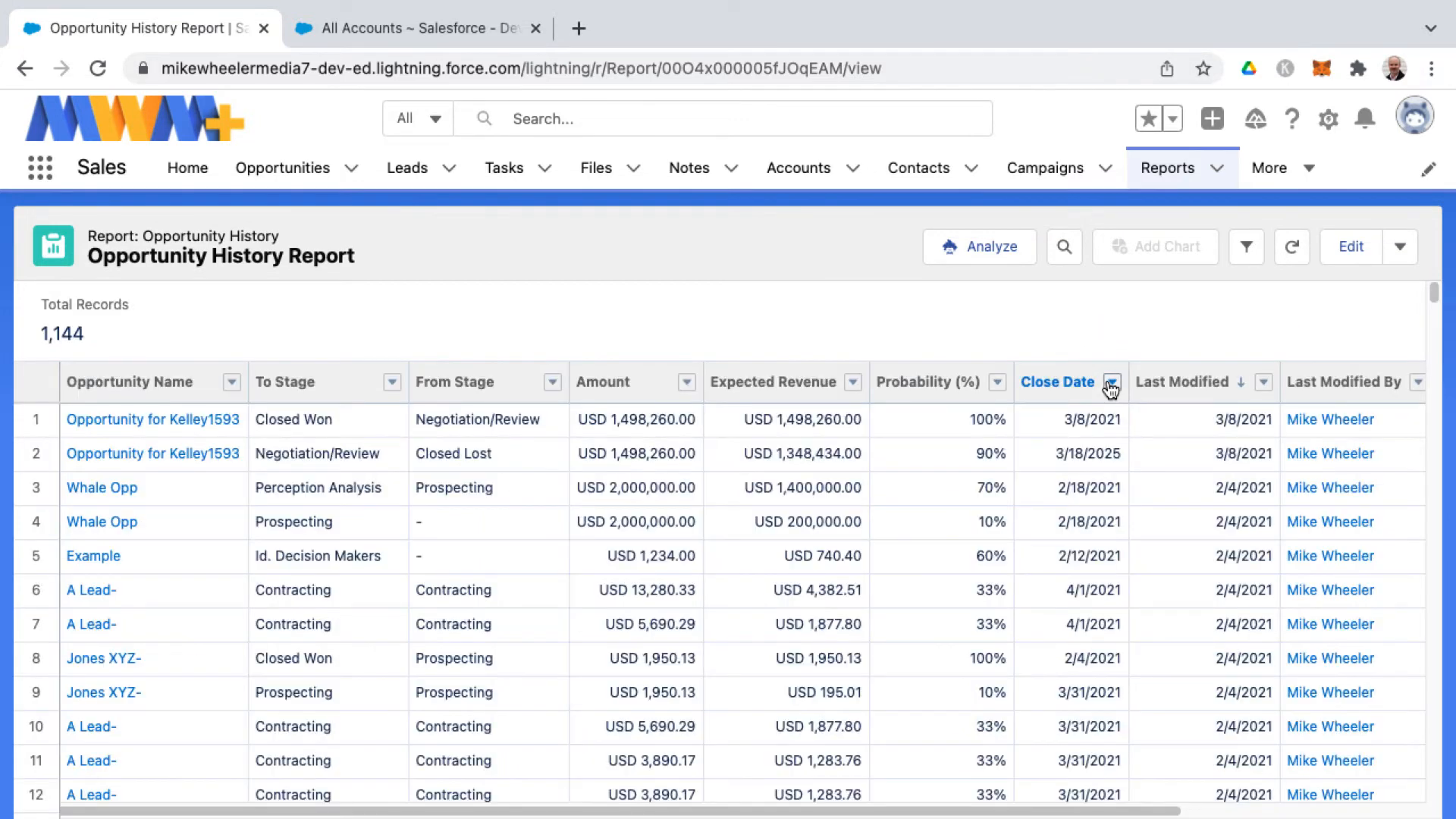